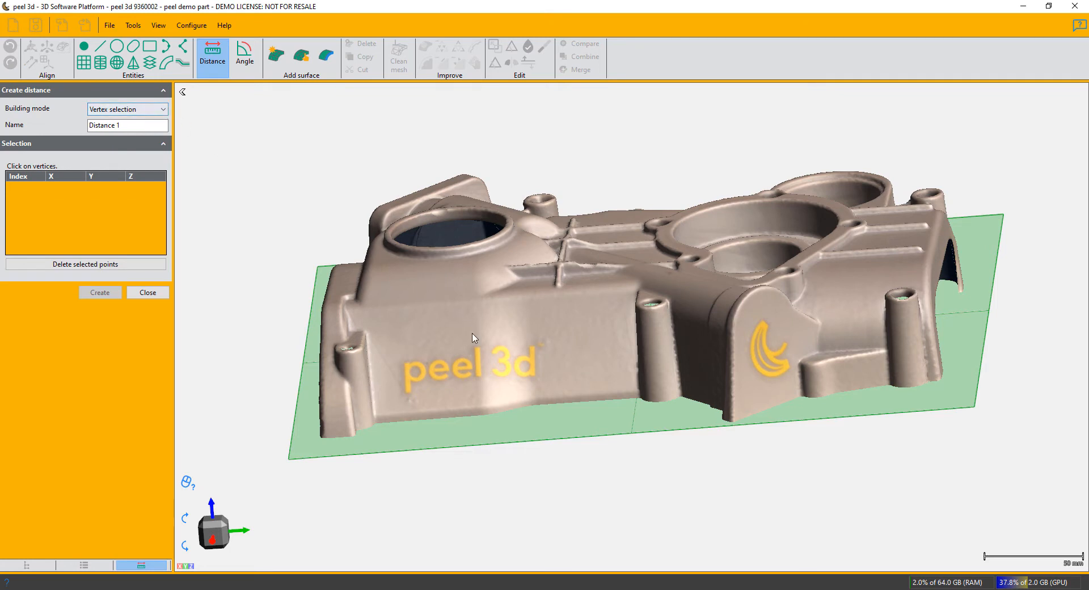
click(384, 329)
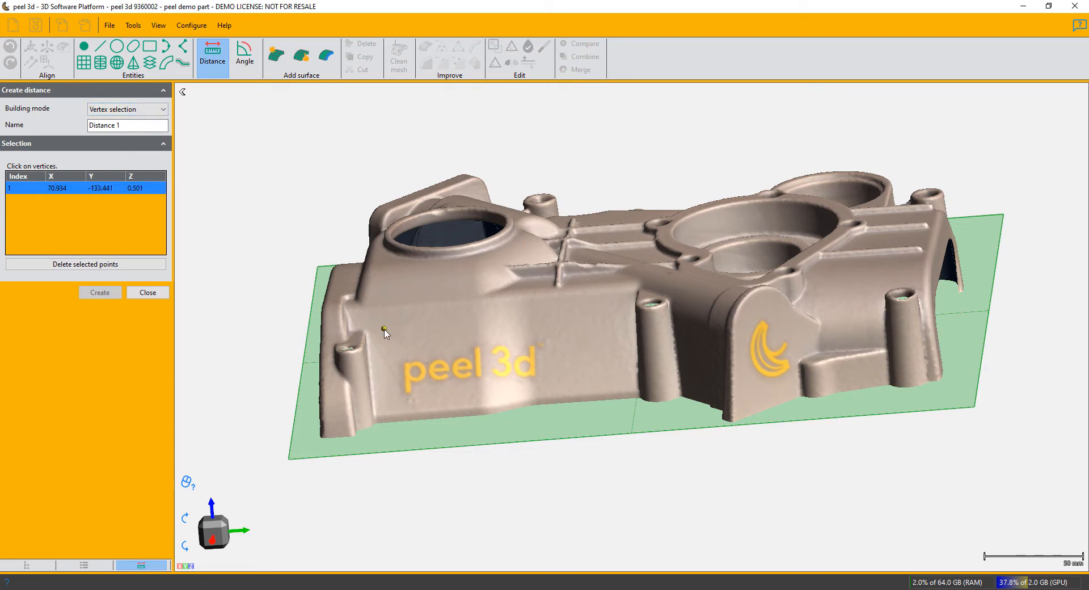
click(464, 321)
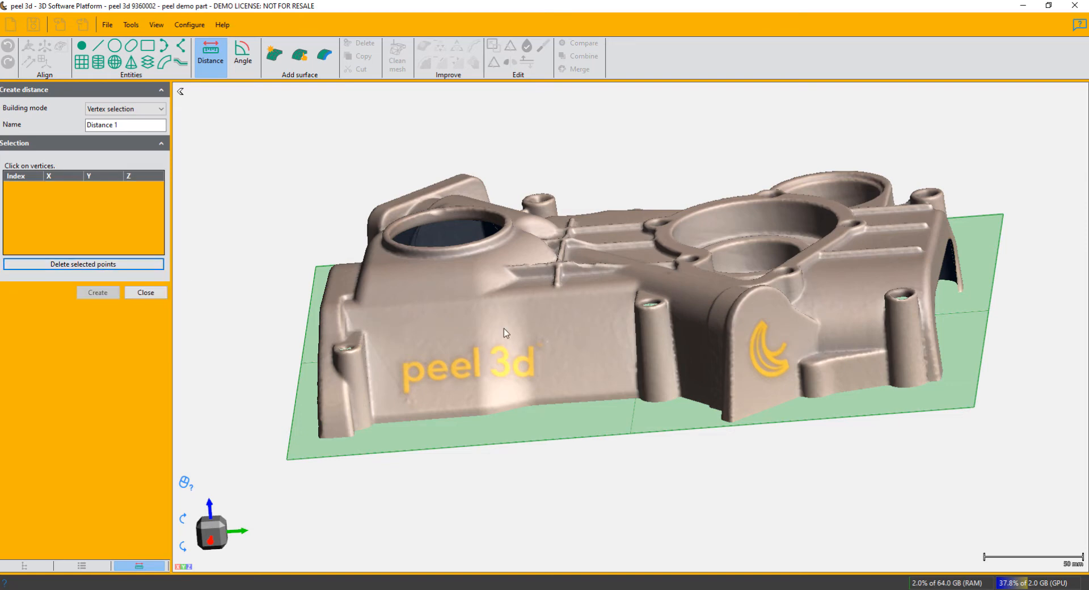
drag(504, 330, 505, 357)
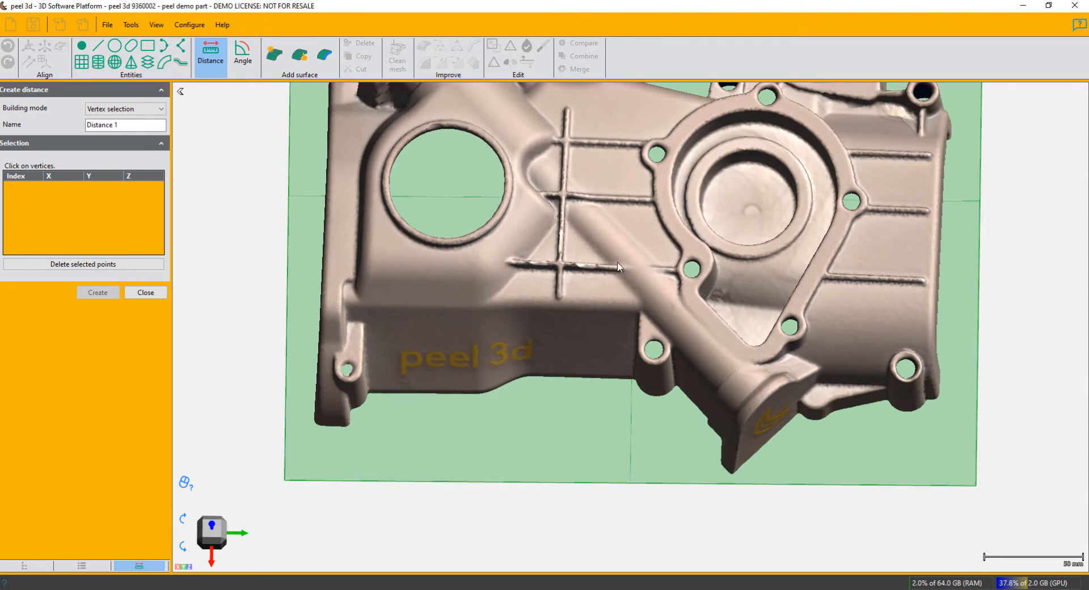
middle_drag(630, 232, 642, 322)
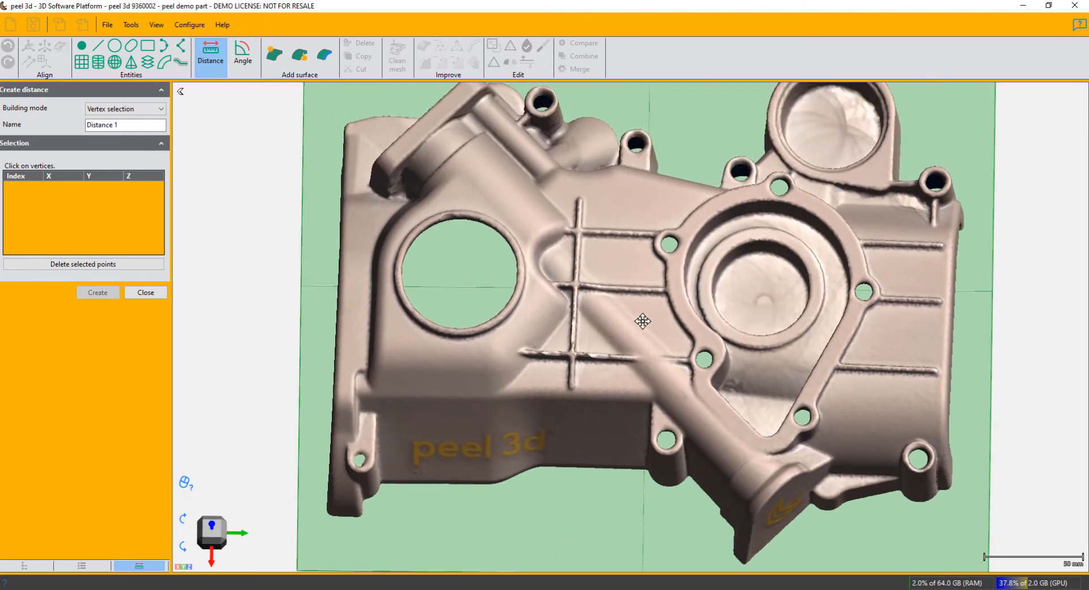
drag(610, 356, 611, 364)
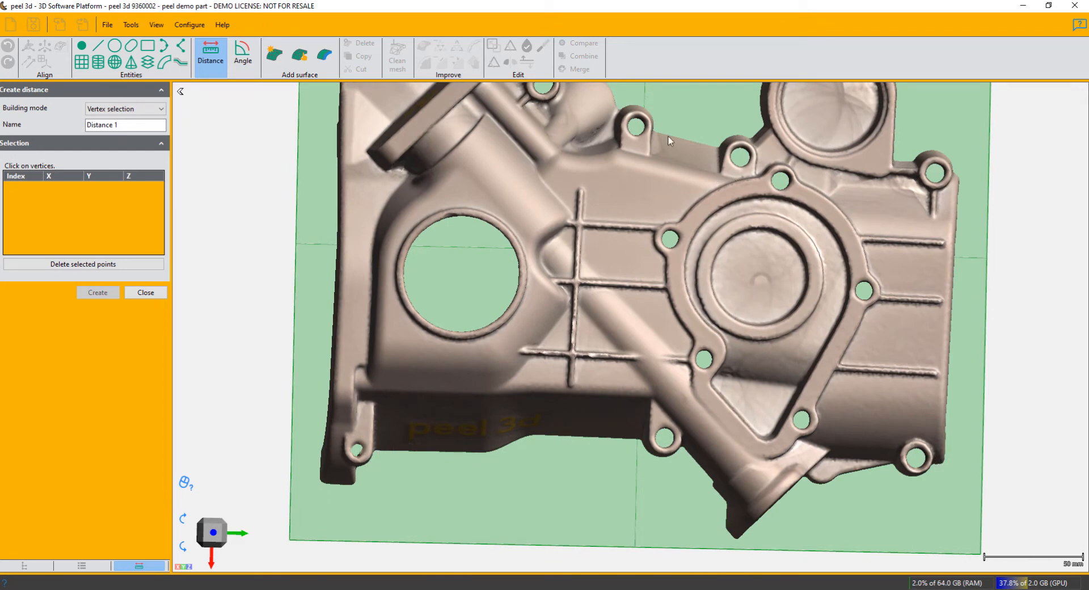
drag(620, 513, 621, 466)
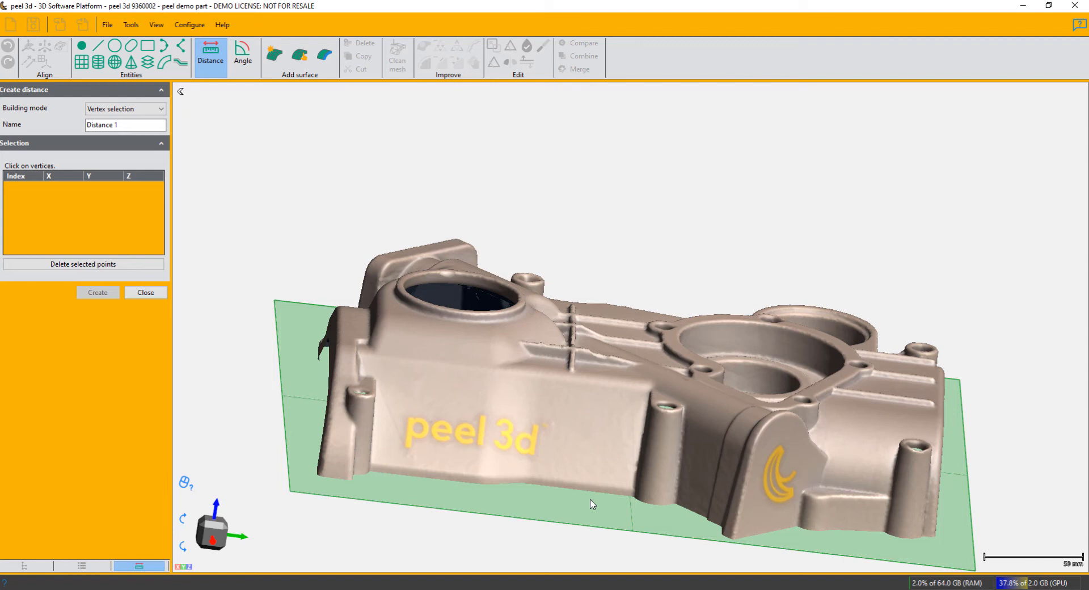
drag(577, 501, 572, 498)
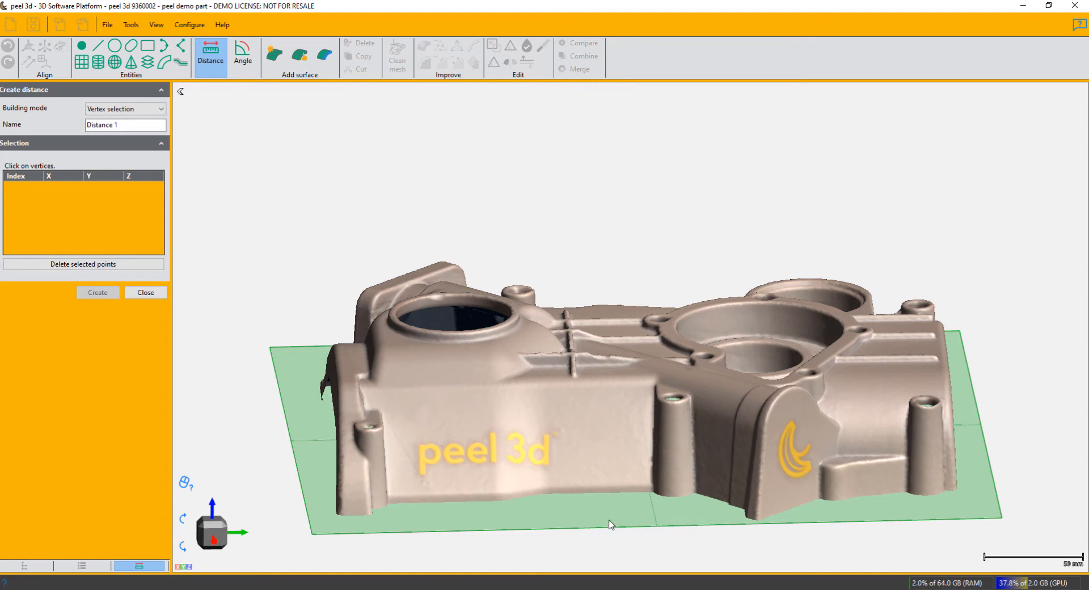
click(150, 294)
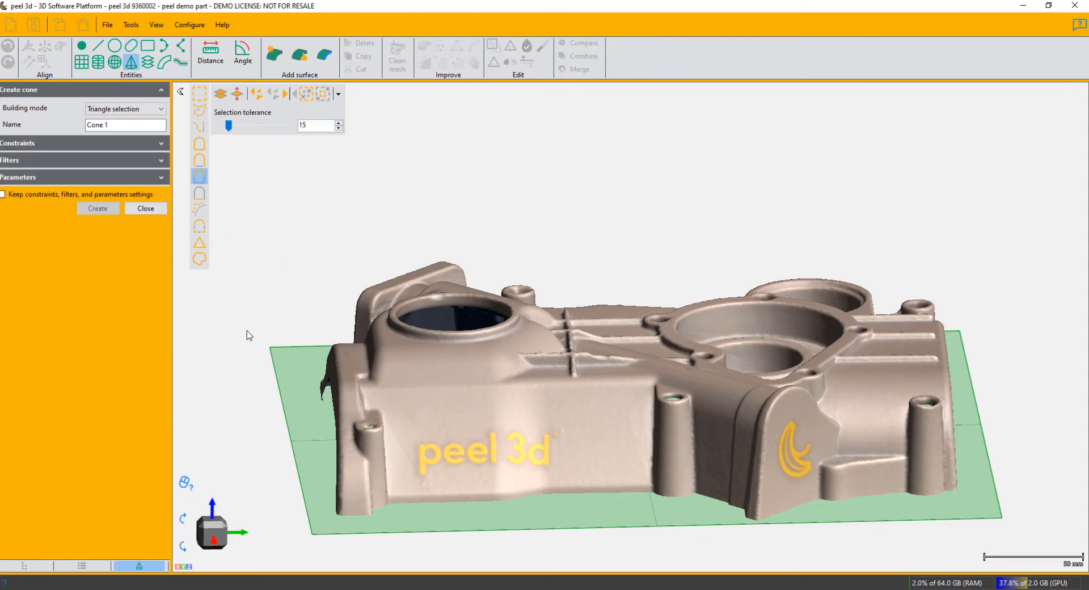
- Create a cone on the boss between the peel 3d lettering and the moon logo, constraining its orientation to Plane 1 - Normal
click(674, 449)
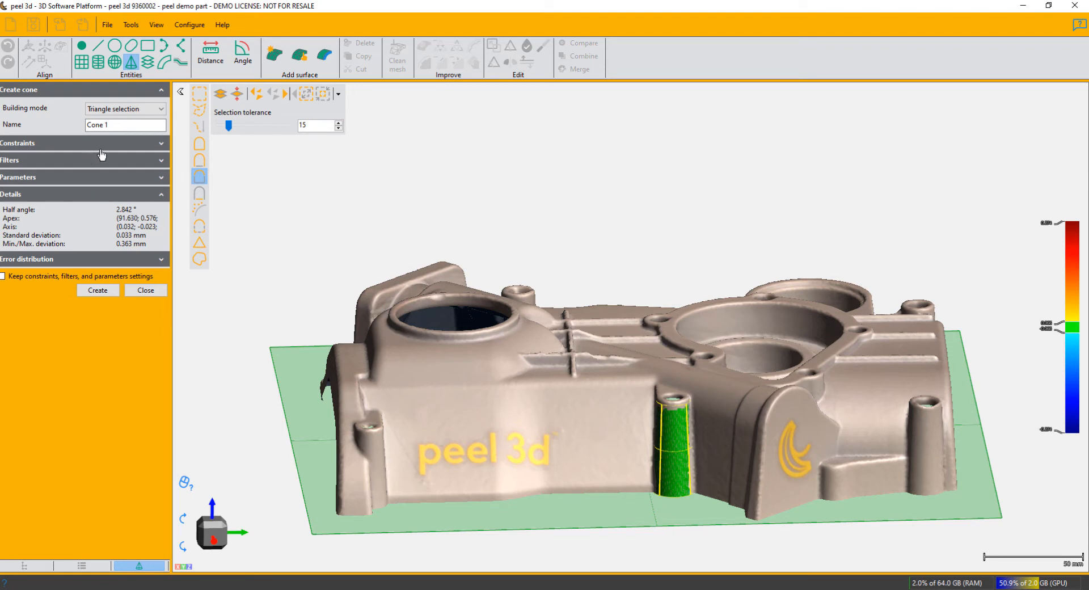
click(163, 144)
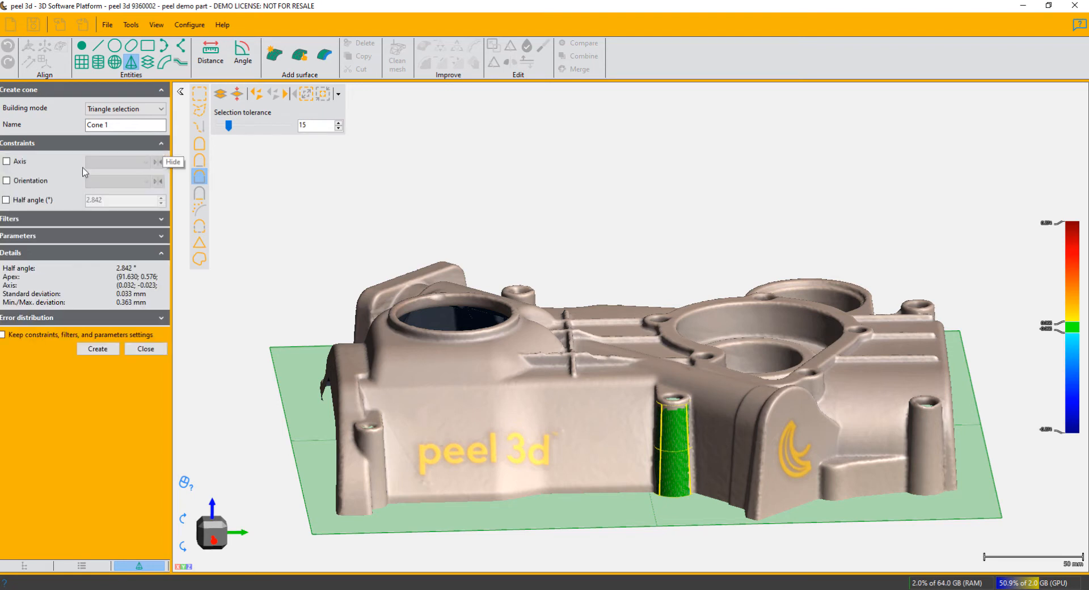
click(7, 180)
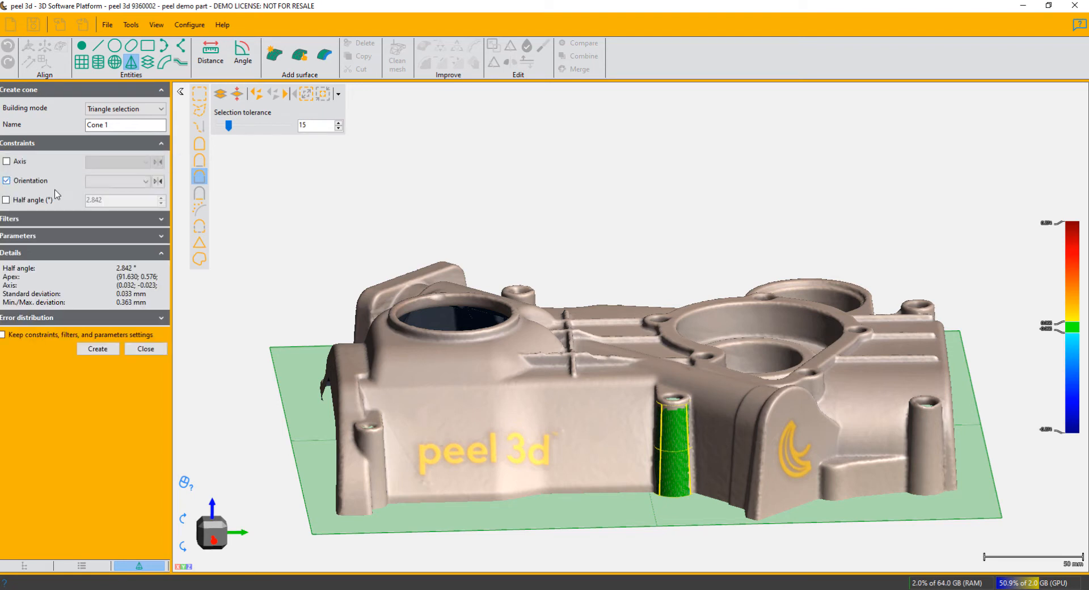
click(148, 181)
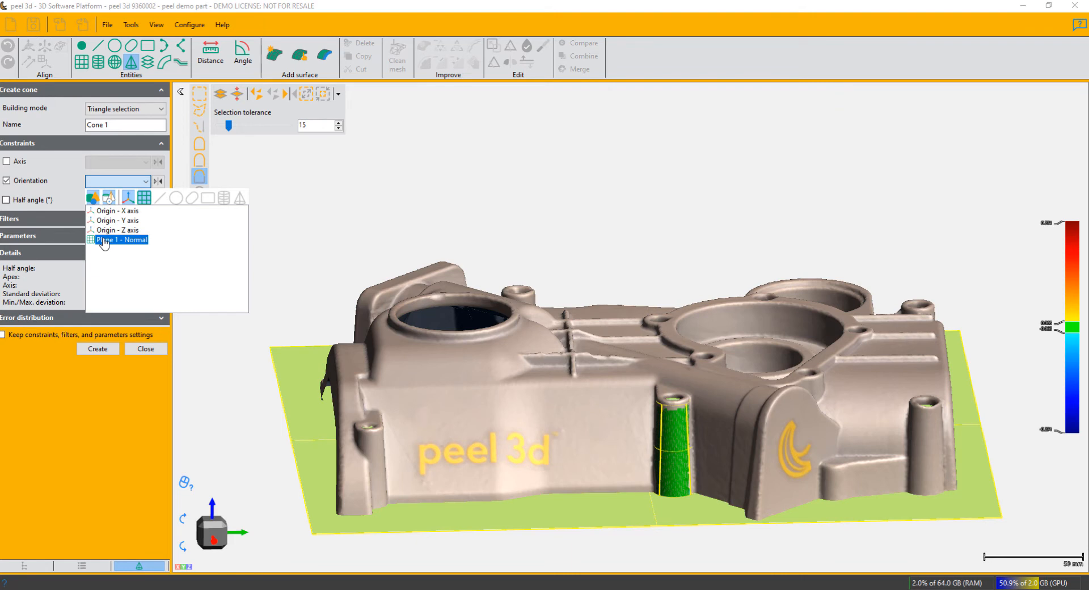
click(103, 240)
key(Return)
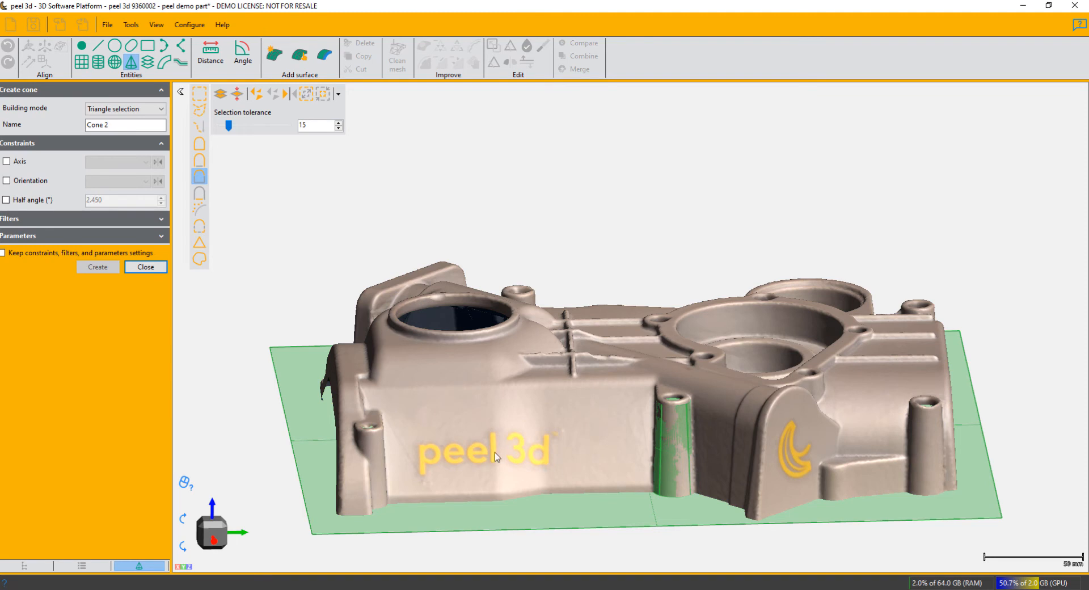
- Create cones on the six remaining outer bosses, constraining each cone's orientation to Plane 1 - Normal, and finish cone creation
click(924, 458)
click(6, 180)
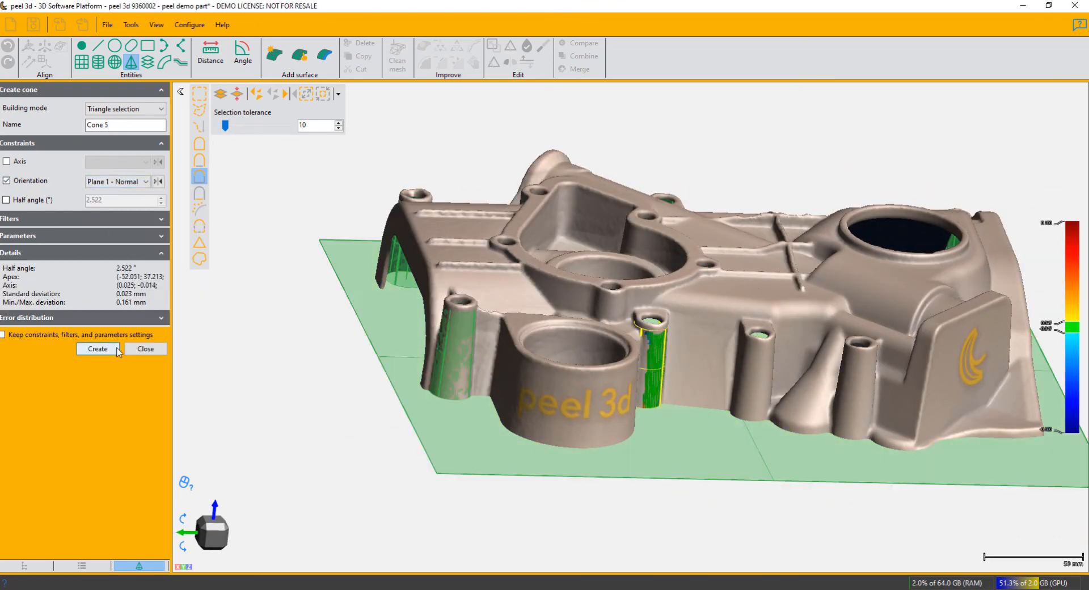
click(97, 348)
click(7, 180)
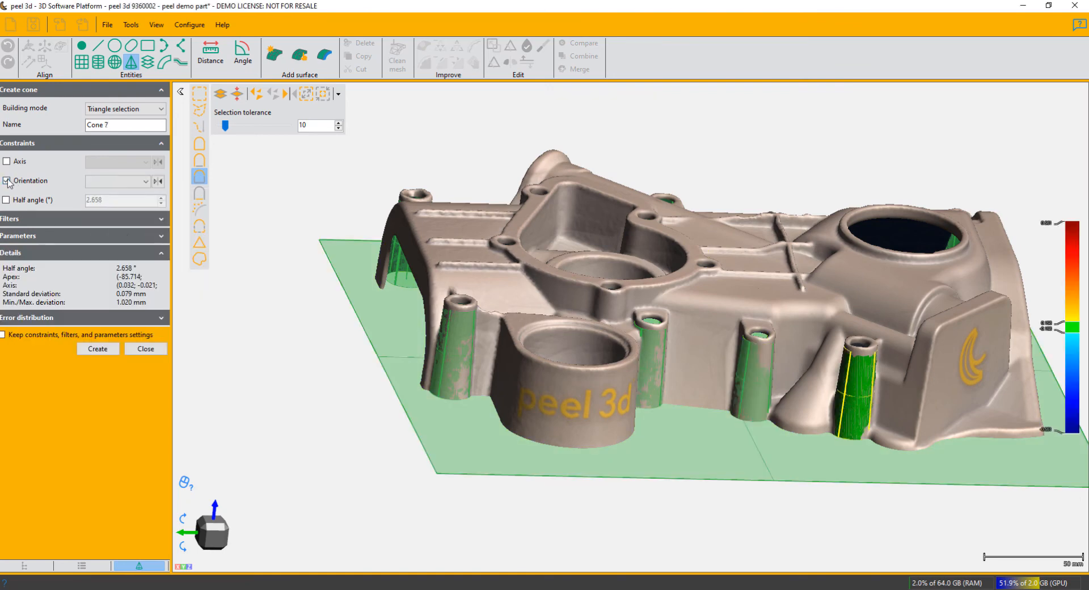
click(101, 348)
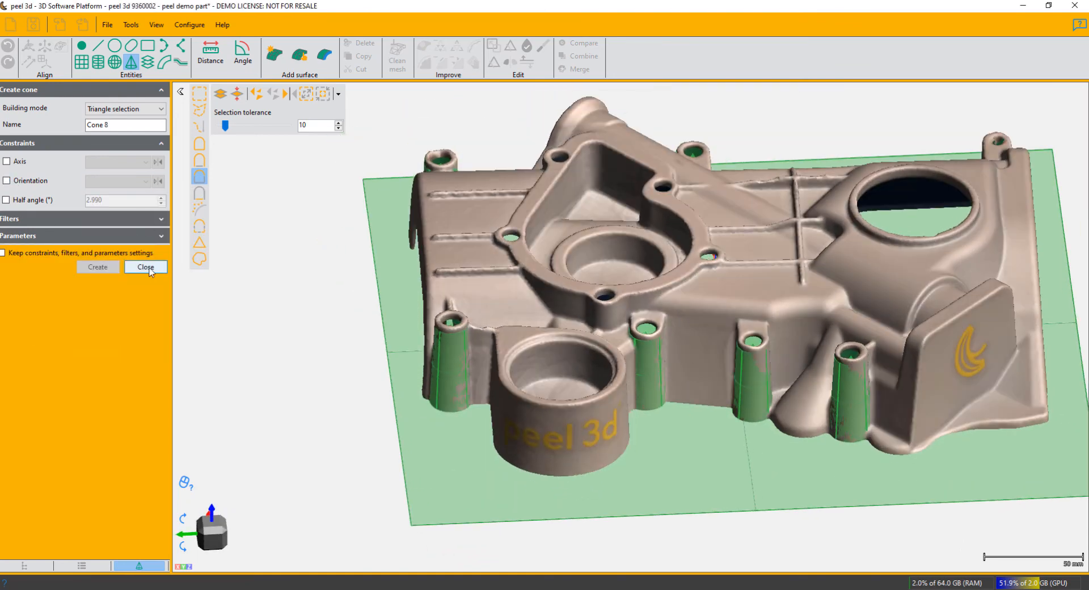
click(145, 339)
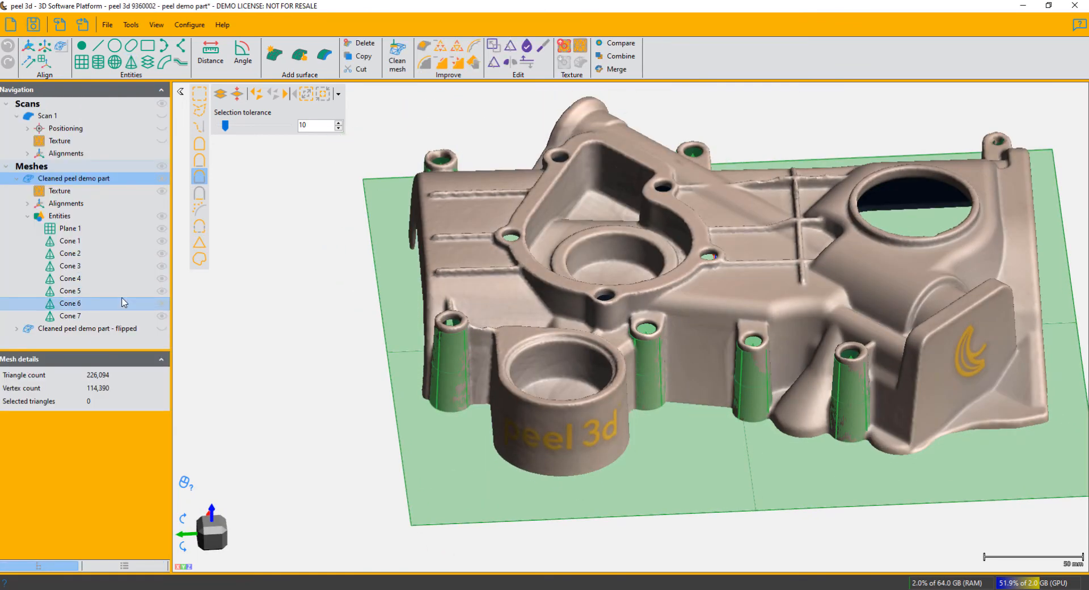
- Create a point on the part's underside with Line-plane intersection, using the Cone 1 axis and Plane 1
drag(661, 445, 671, 338)
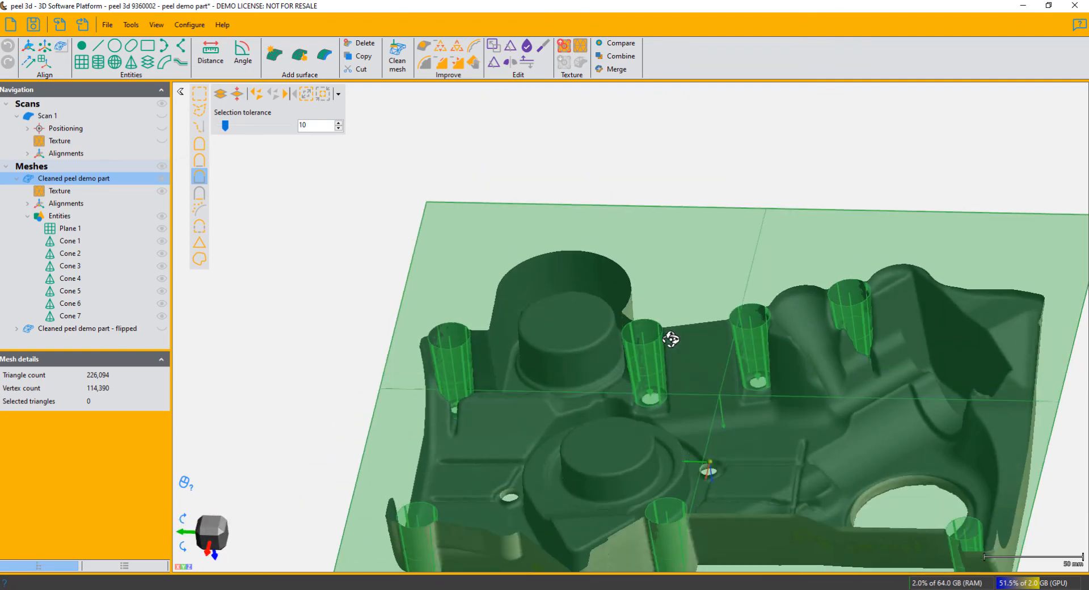
middle_drag(798, 468, 774, 402)
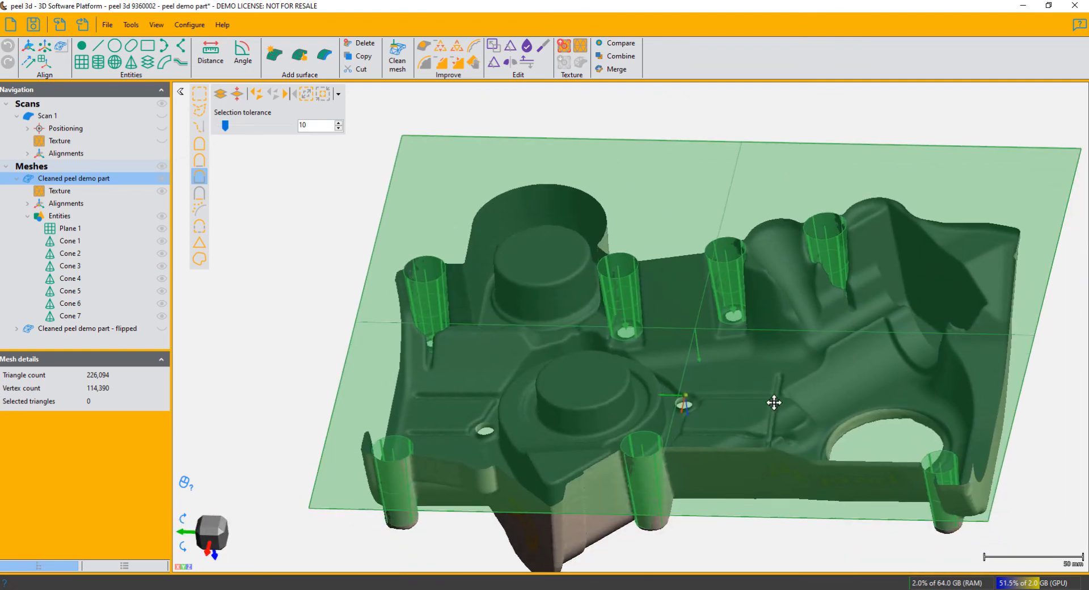
drag(685, 385, 692, 391)
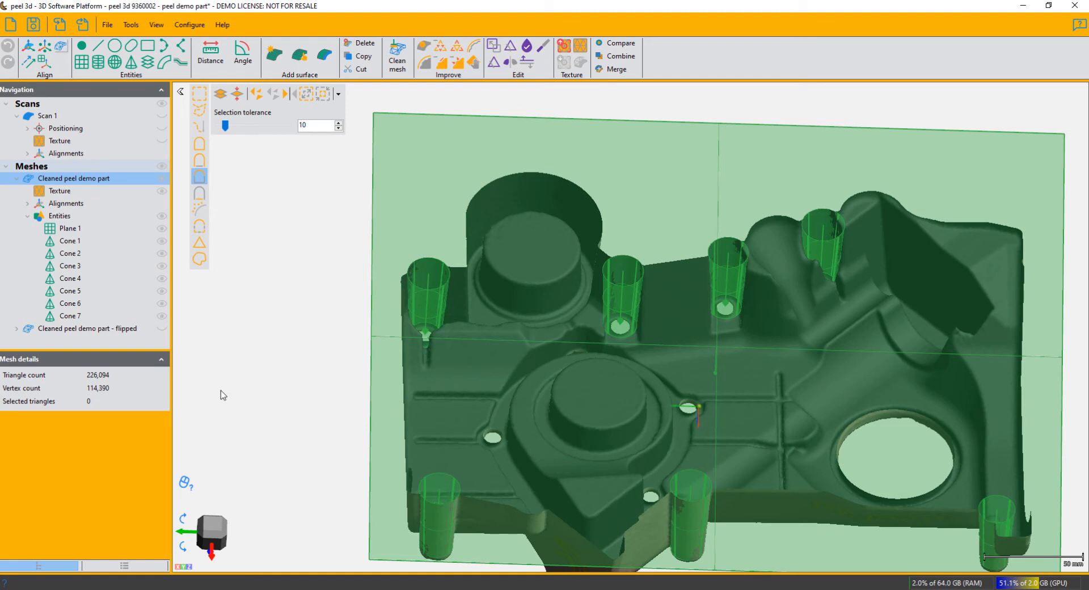
click(80, 52)
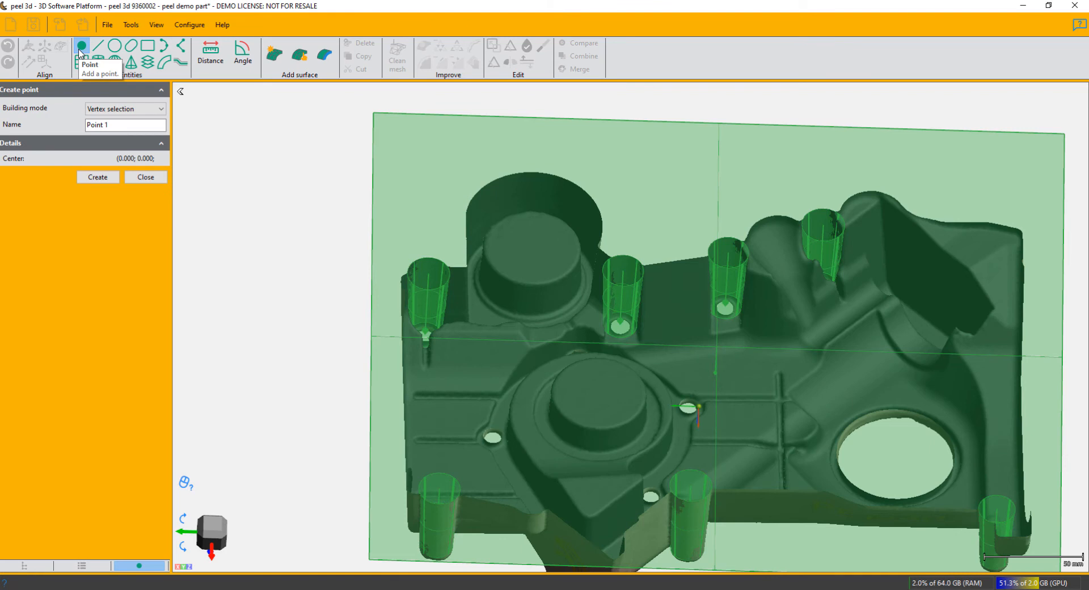
scroll(159, 107, down, 1)
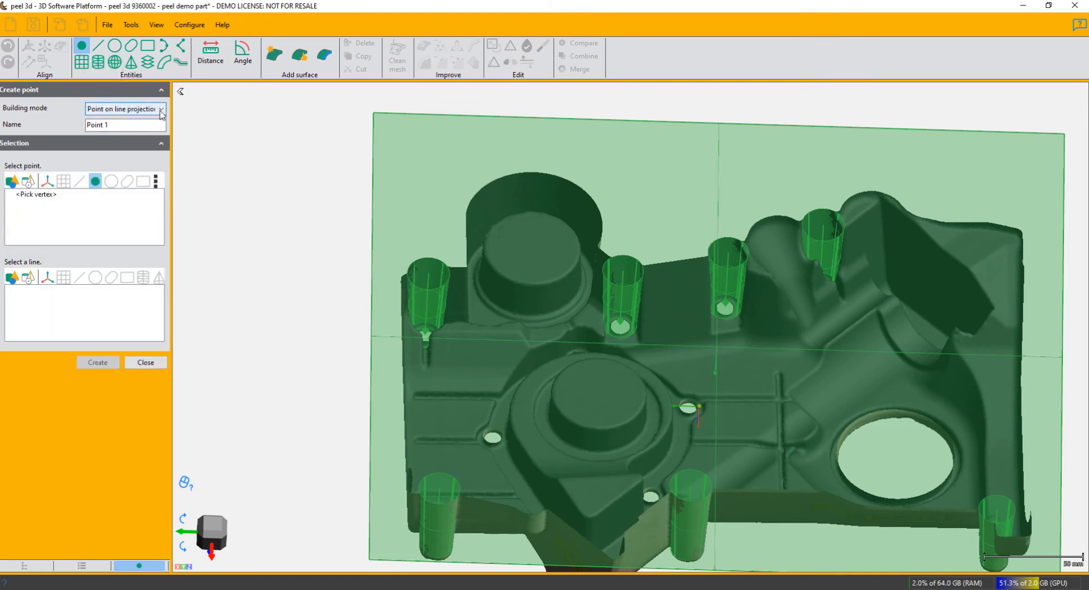
click(162, 111)
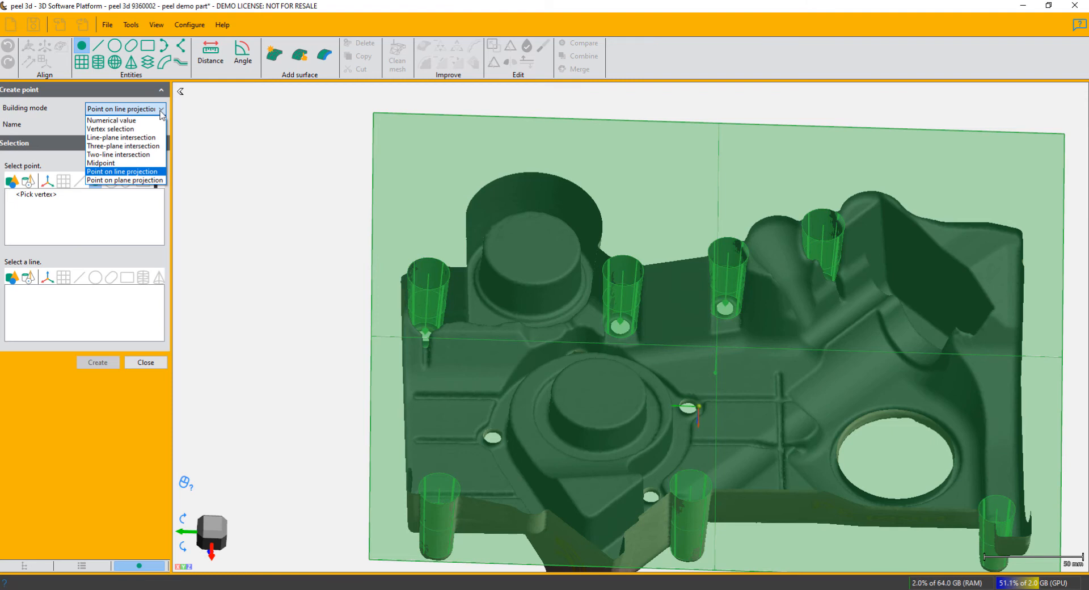
click(139, 138)
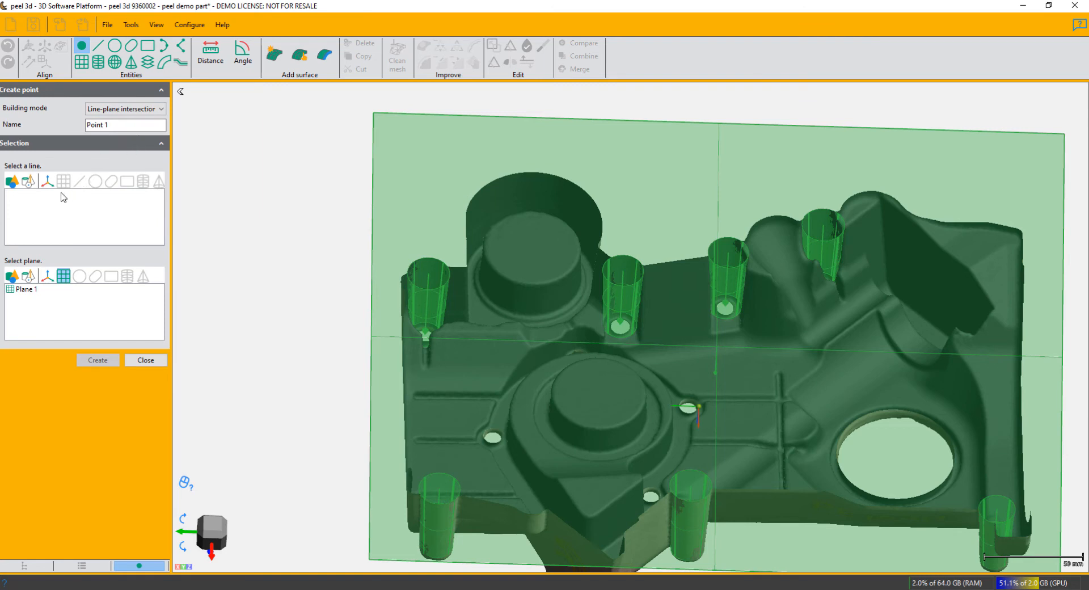
click(27, 182)
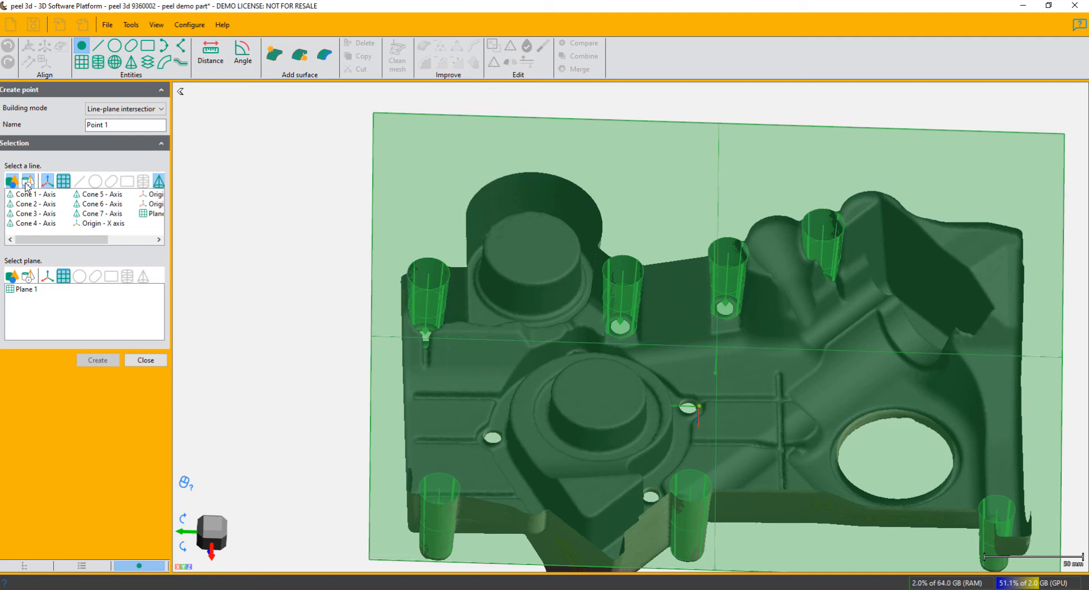
click(25, 194)
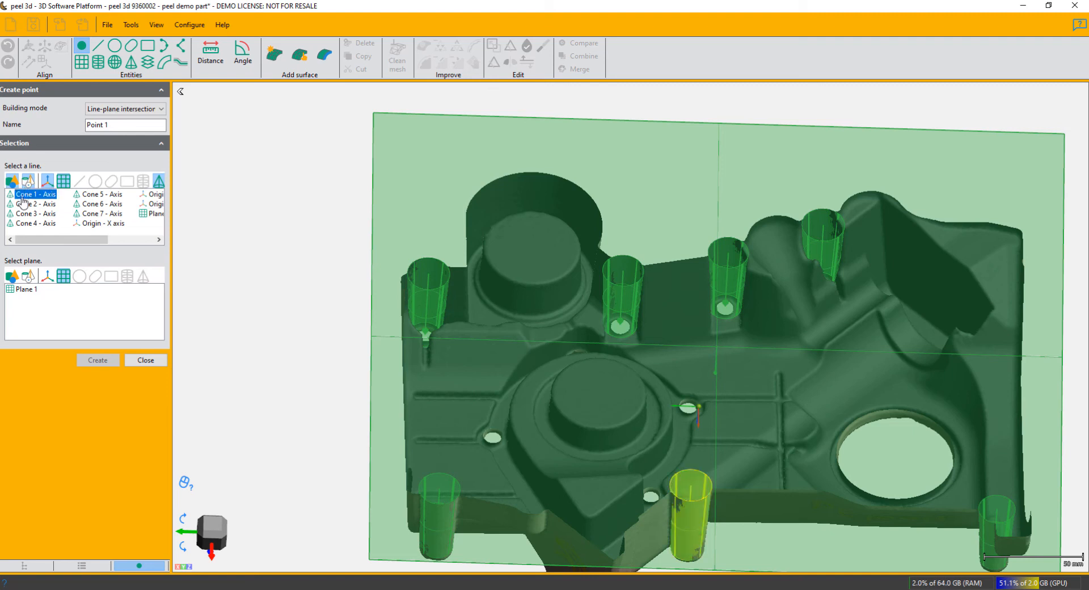
click(23, 290)
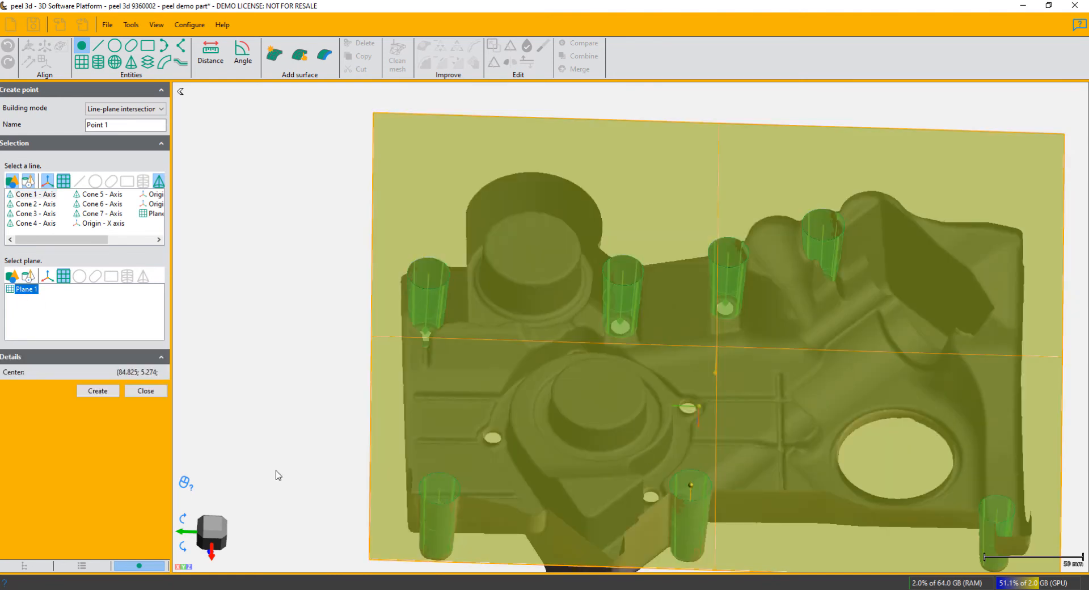
click(97, 391)
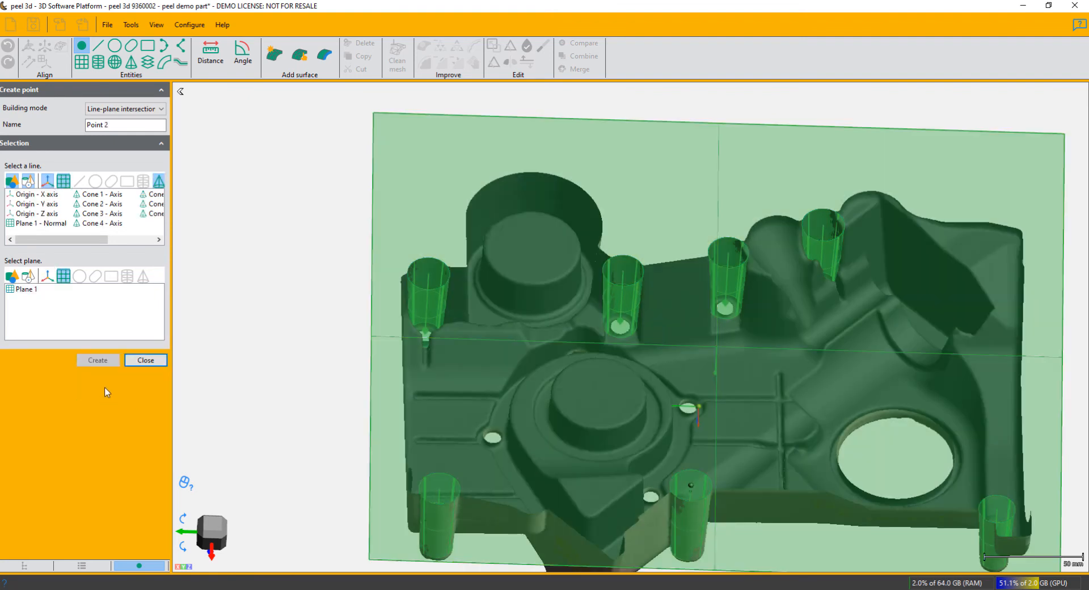
- Create a line-plane intersection point from the Cone 2 axis and Plane 1
click(45, 223)
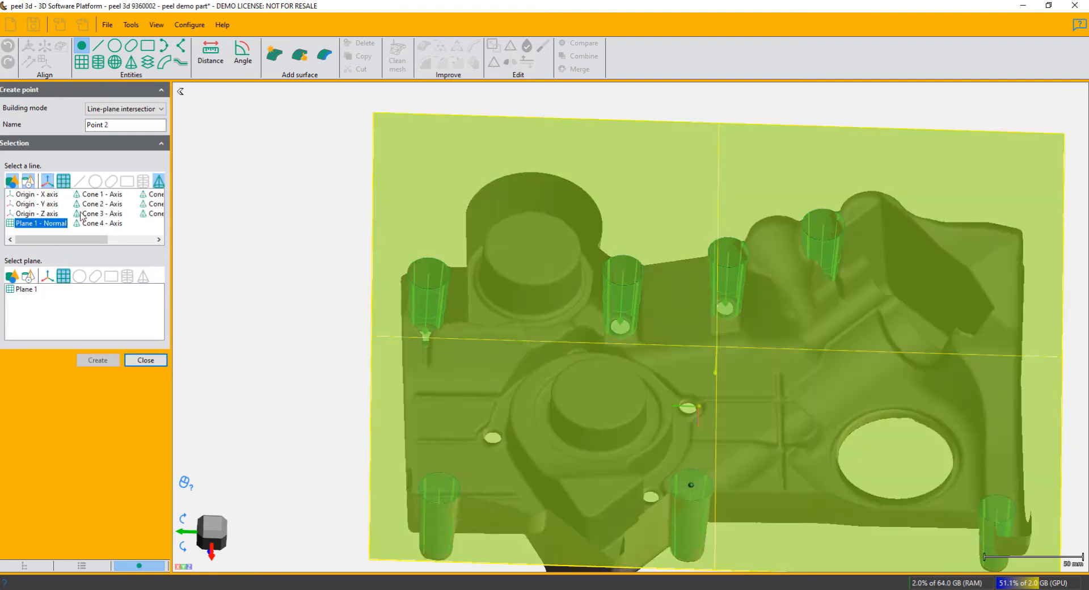
click(99, 204)
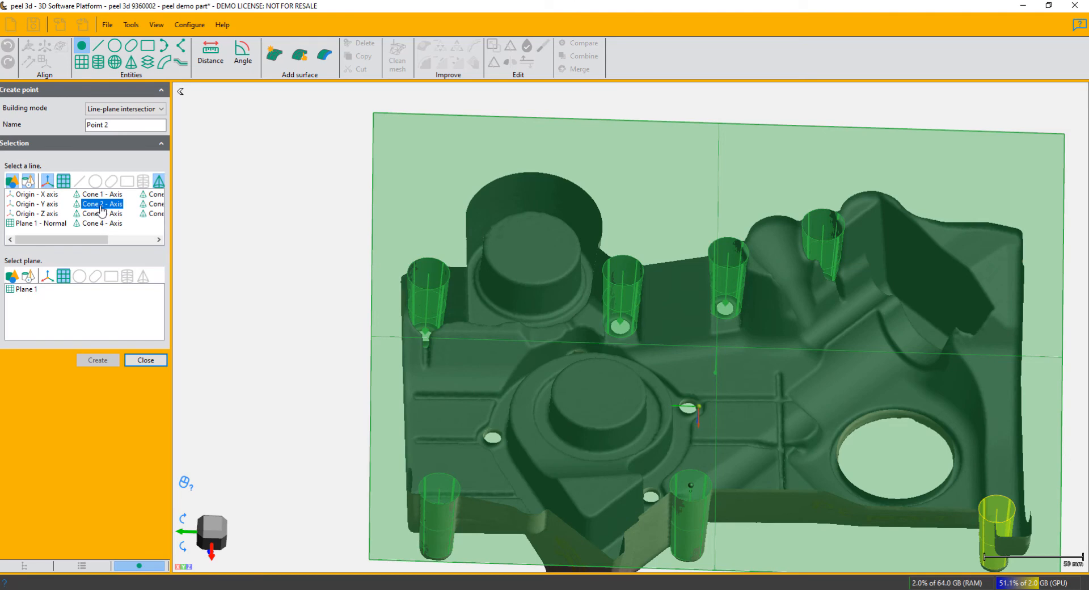
click(22, 290)
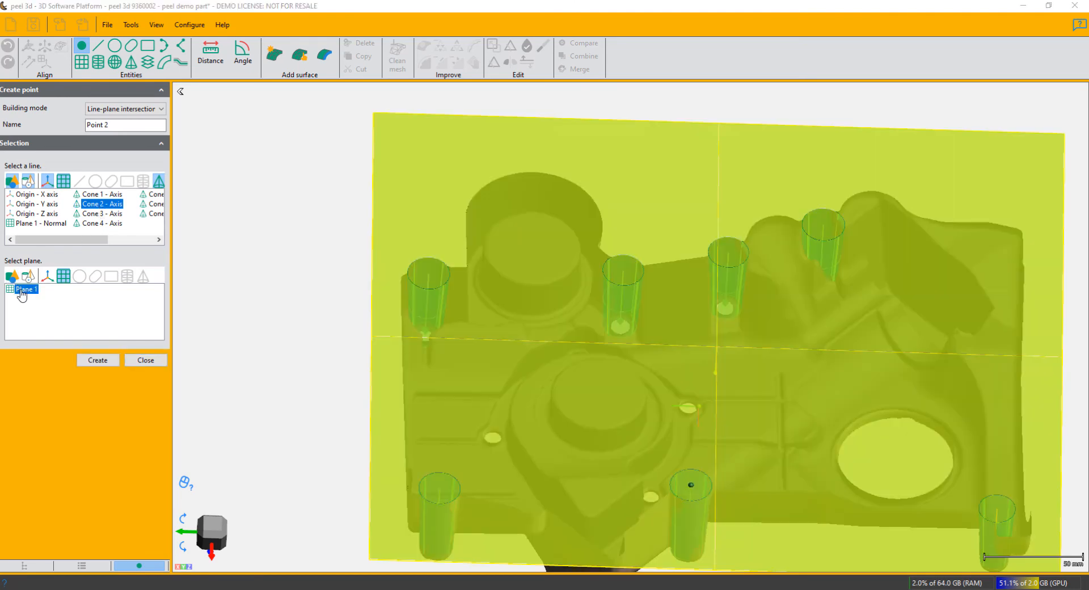
click(97, 360)
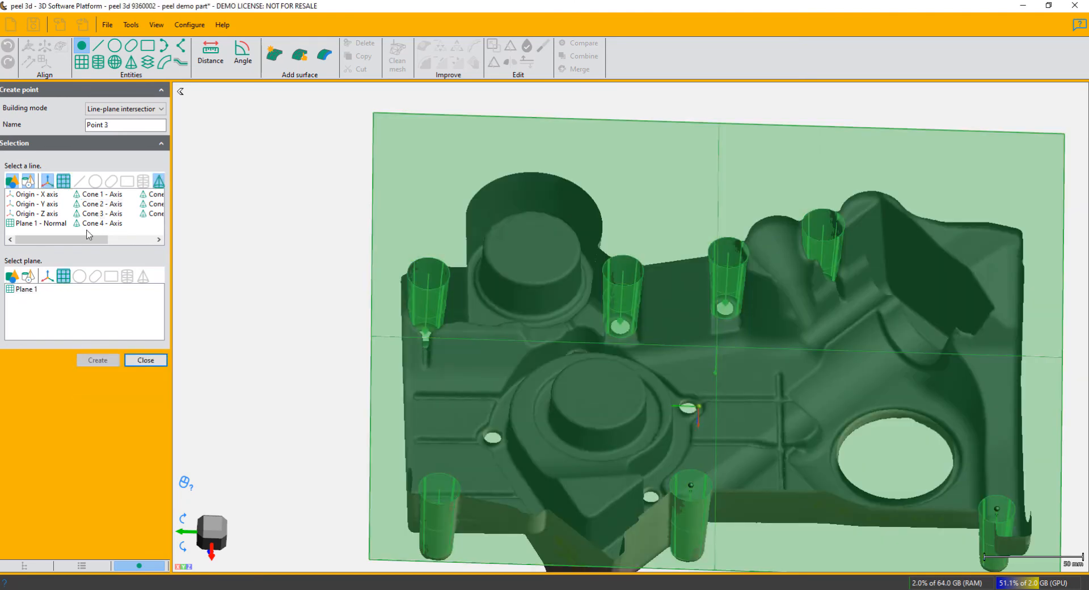
- Create line-plane intersection points where the Cone 3 and Cone 4 axes meet Plane 1
click(101, 214)
click(26, 289)
click(97, 391)
click(101, 223)
click(25, 290)
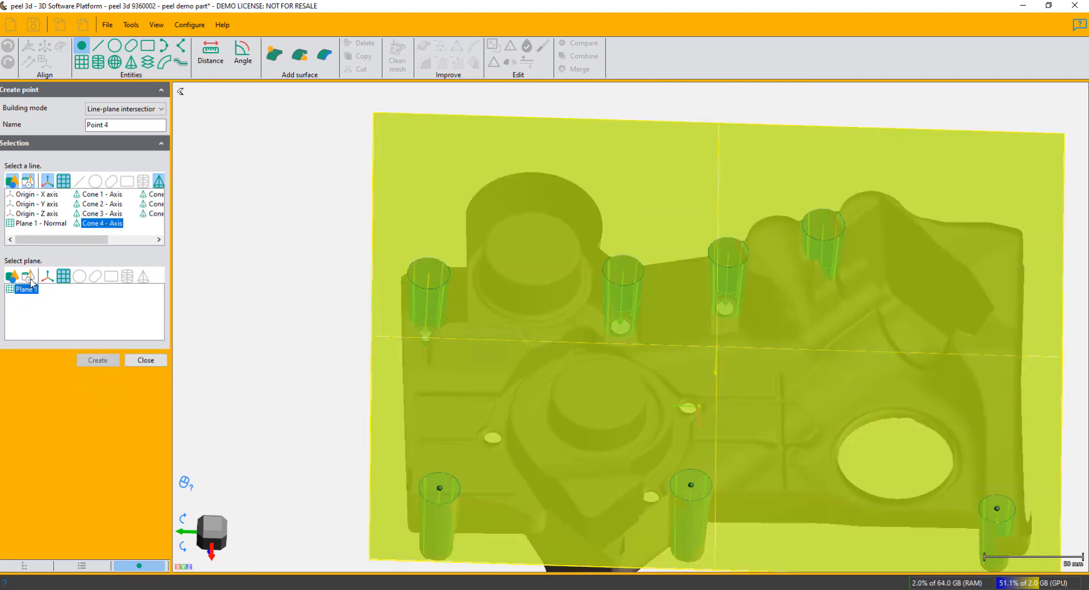
click(98, 391)
- Create line-plane intersection points for the Cone 5, Cone 6 and Cone 7 axes with Plane 1, and finish point creation
click(152, 204)
click(25, 290)
click(25, 289)
click(97, 391)
click(101, 214)
click(26, 289)
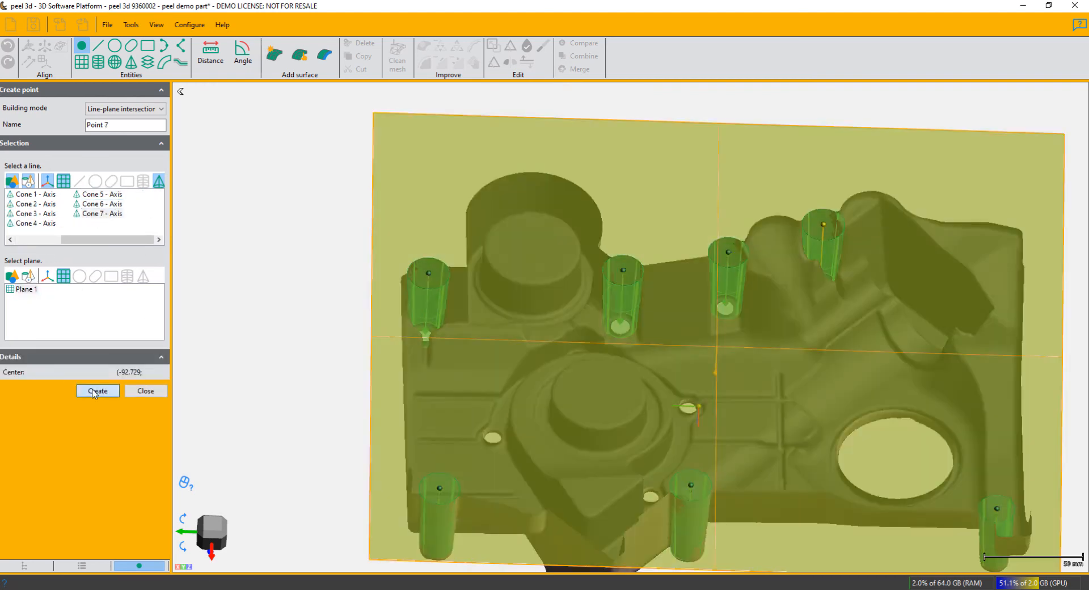
click(98, 391)
click(140, 361)
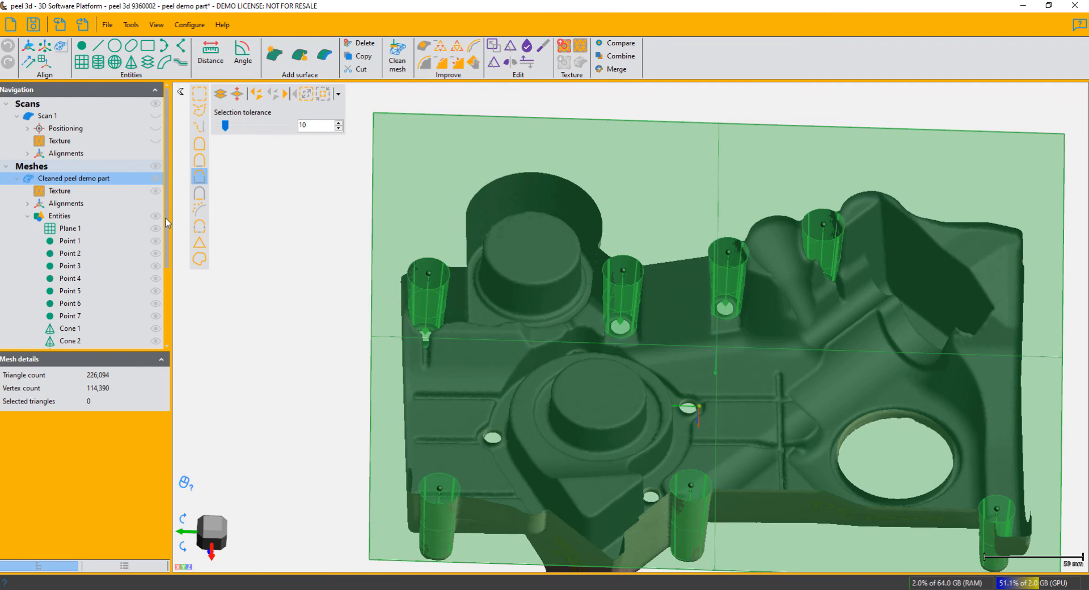
- Start a new distance in Point-point distance mode and filter the first point's candidates to point entities only
click(210, 54)
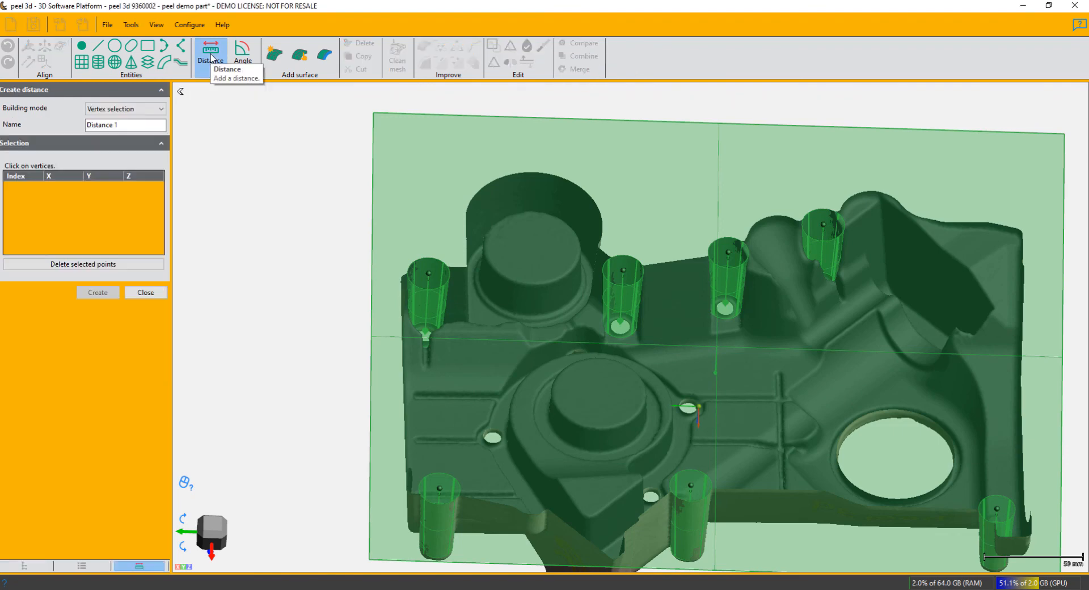
click(161, 109)
click(142, 137)
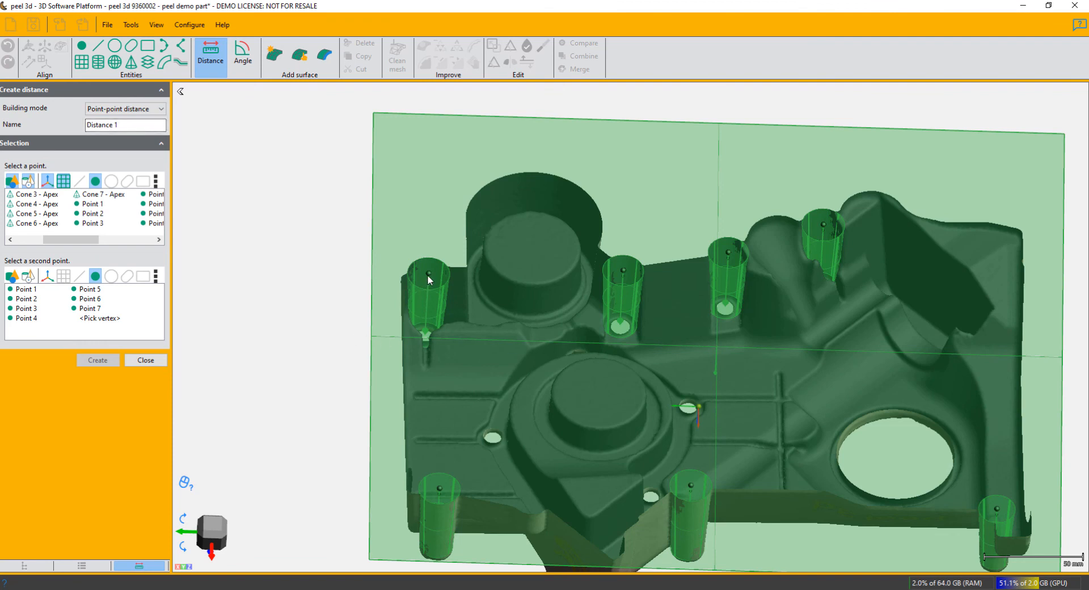
click(12, 184)
click(45, 184)
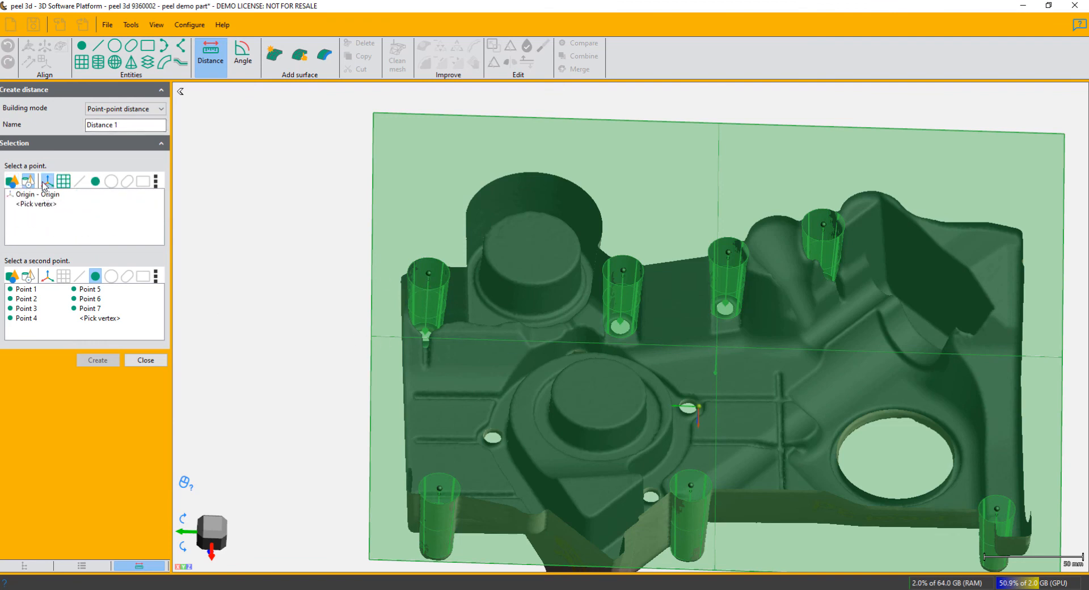
click(96, 183)
click(47, 180)
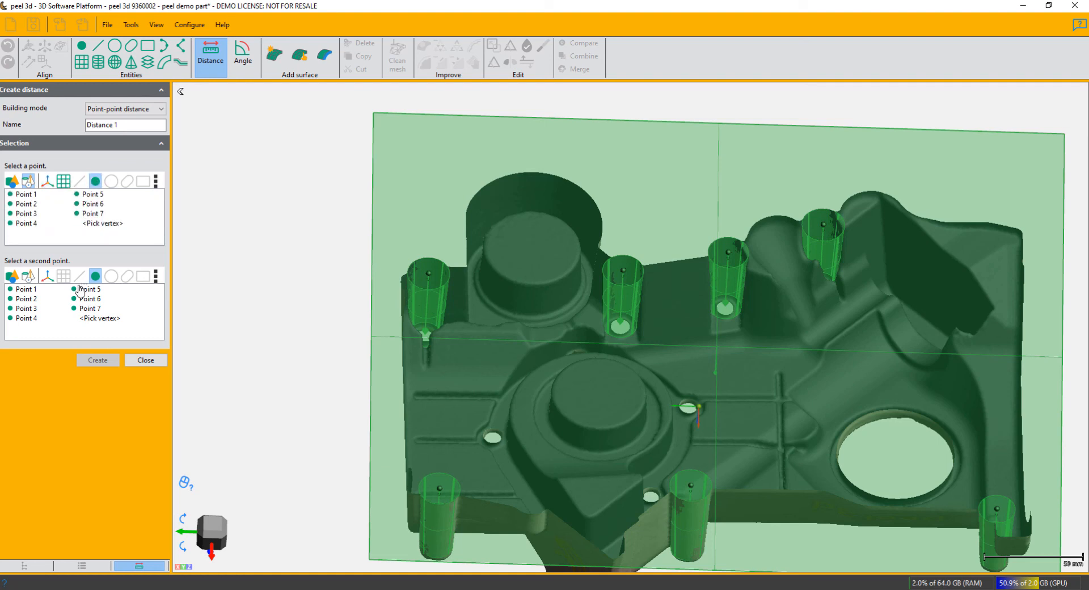
- Create a point-point distance between Point 1 and Point 2
click(28, 194)
click(25, 308)
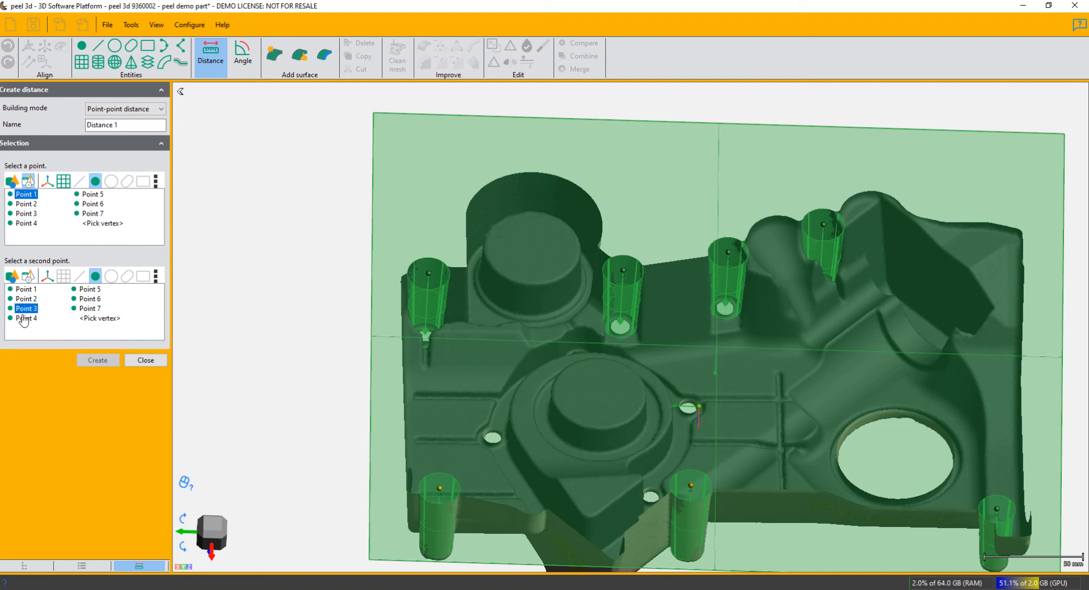
click(25, 299)
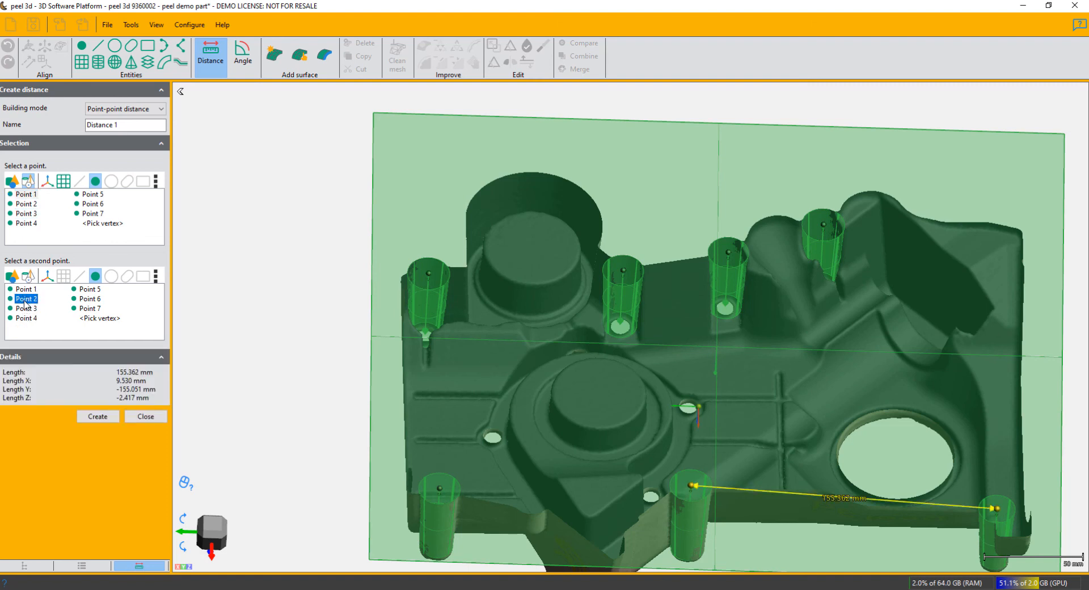
click(101, 415)
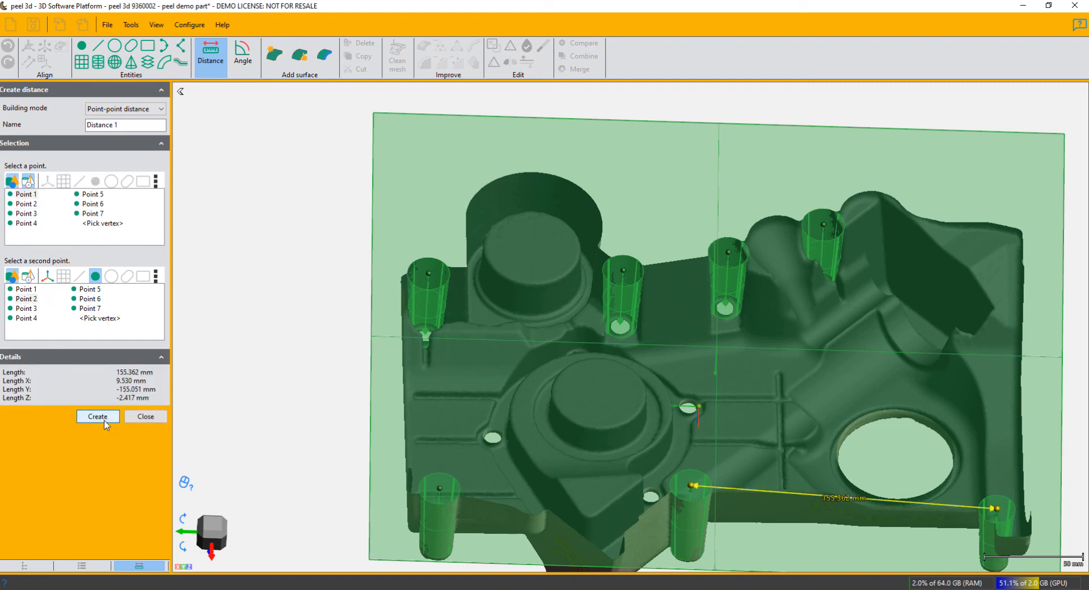
- Create point-point distances from Point 2 to Point 3 and from Point 3 to Point 4
click(26, 204)
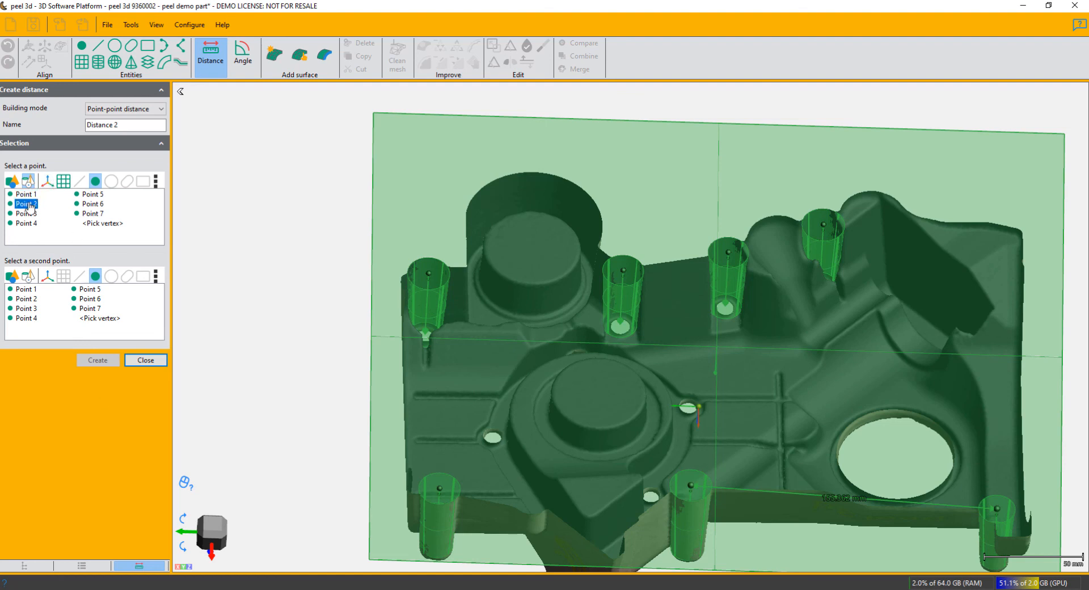
click(28, 299)
click(28, 308)
click(26, 317)
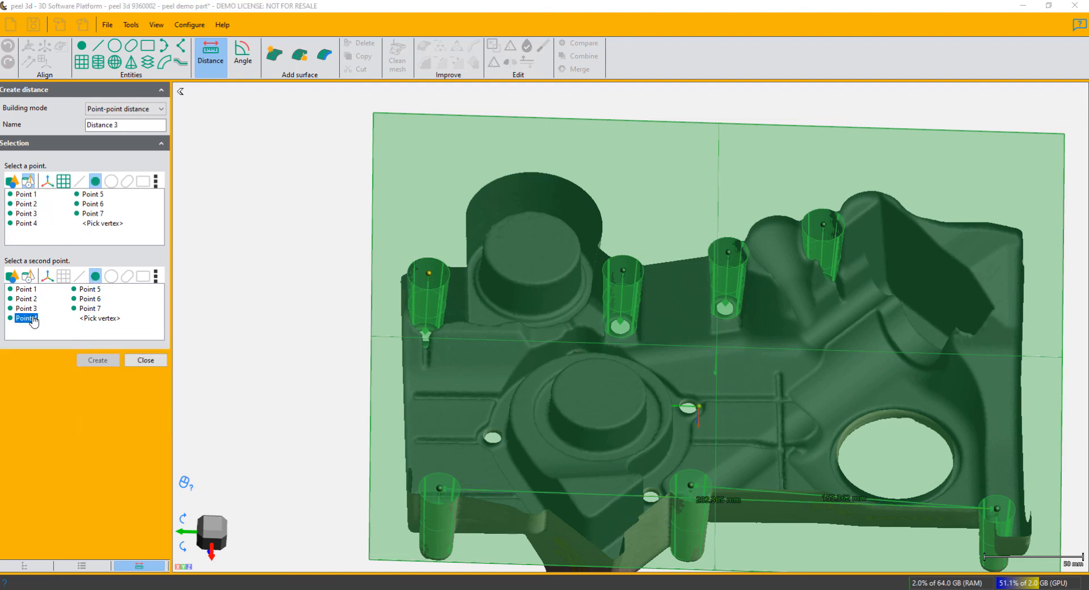
click(33, 318)
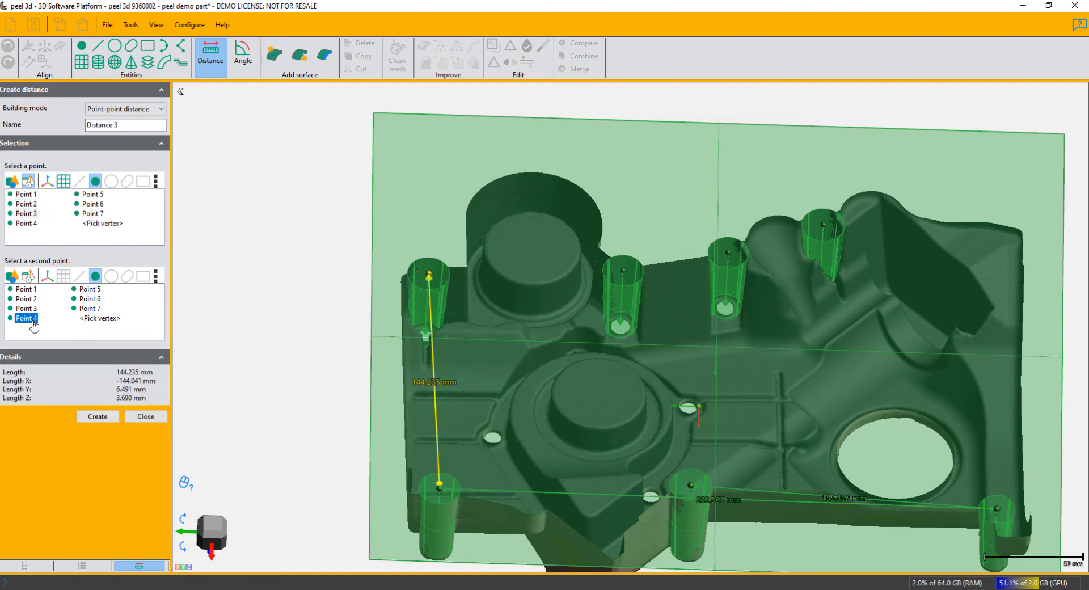
click(98, 416)
- Create point-point distances from Point 4 to Point 5 and from Point 5 to Point 6
click(90, 289)
click(97, 416)
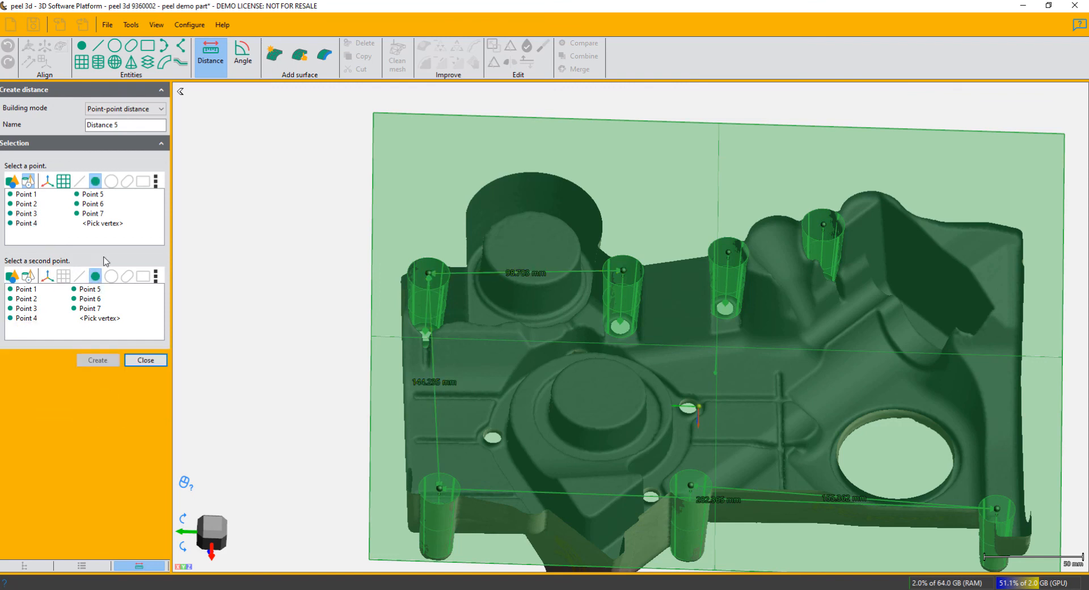
click(92, 194)
click(94, 299)
click(98, 416)
- Create a point-point distance from Point 6 to Point 7 and finish distance creation
click(92, 203)
click(89, 308)
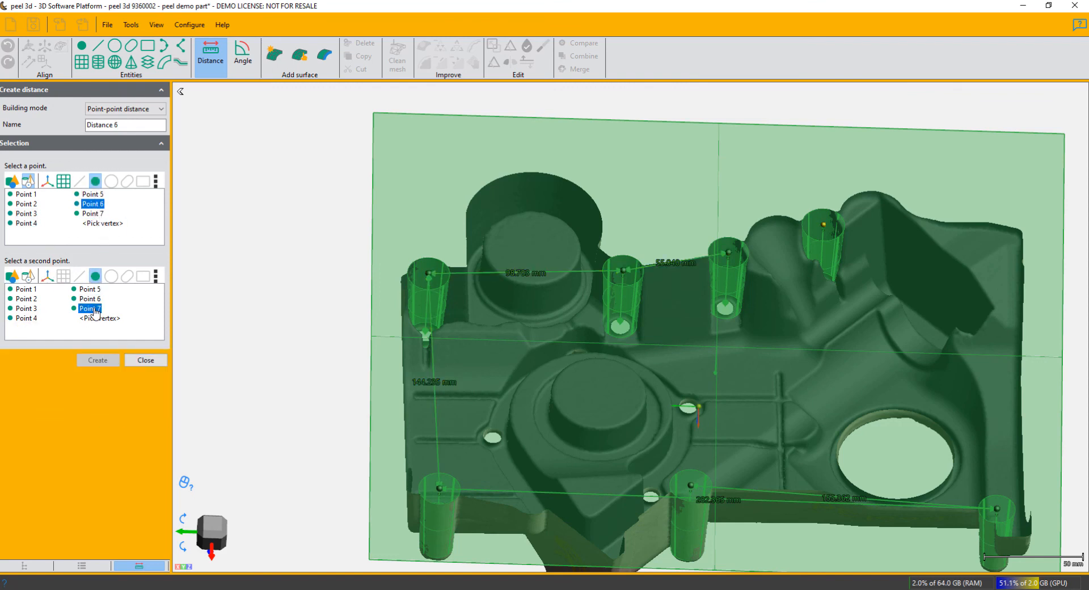
click(97, 417)
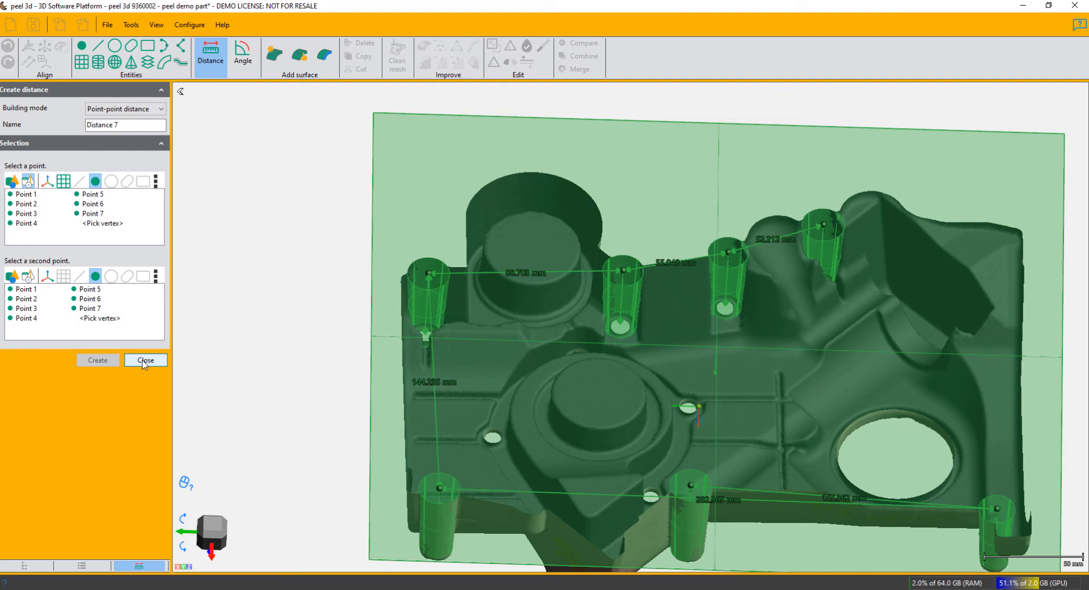
click(145, 361)
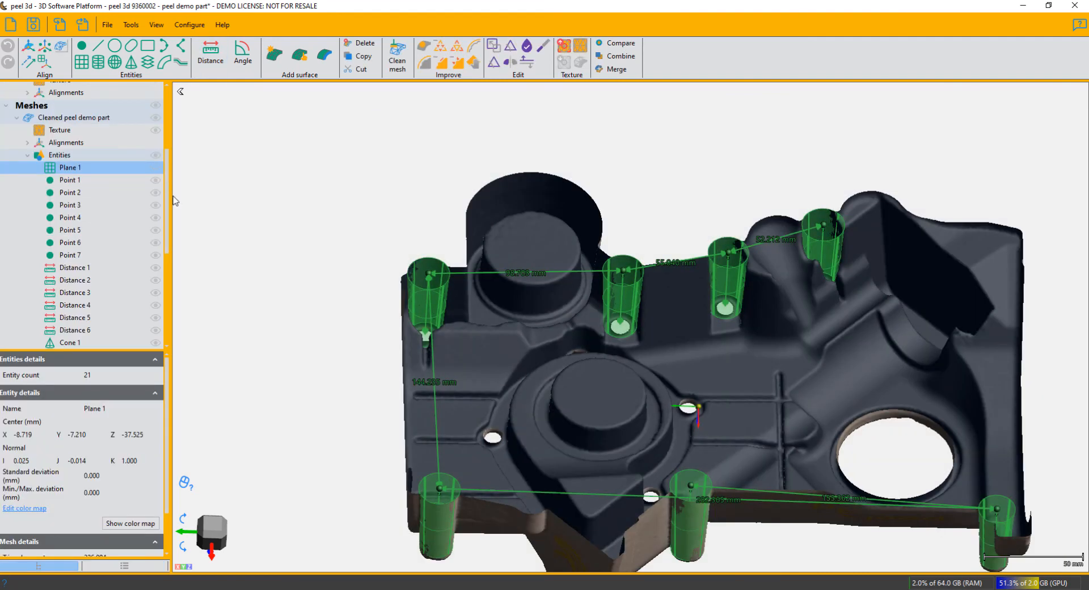